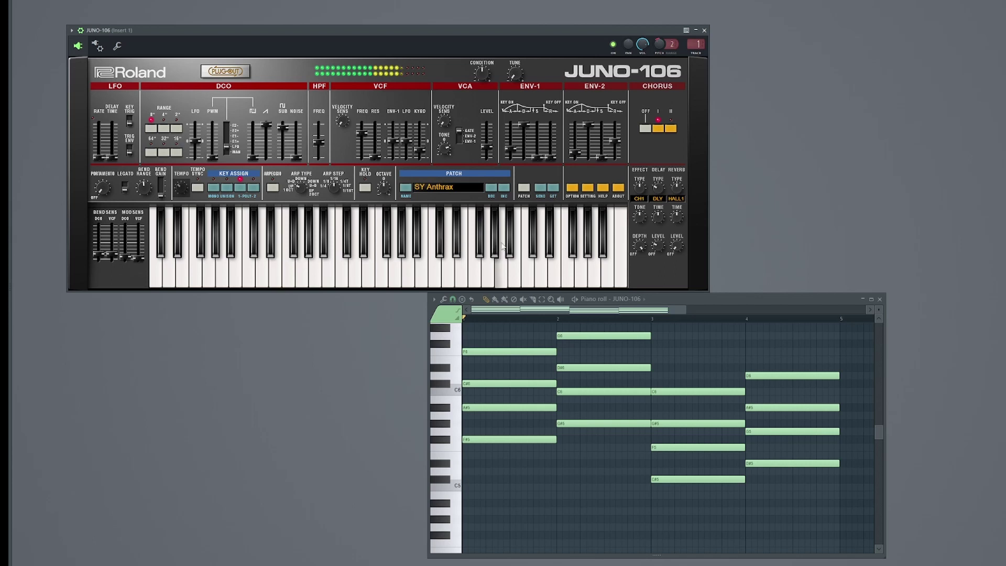
# Play the JUNO-106 chord progression and check the synth's Tune setting
pyautogui.press('space')
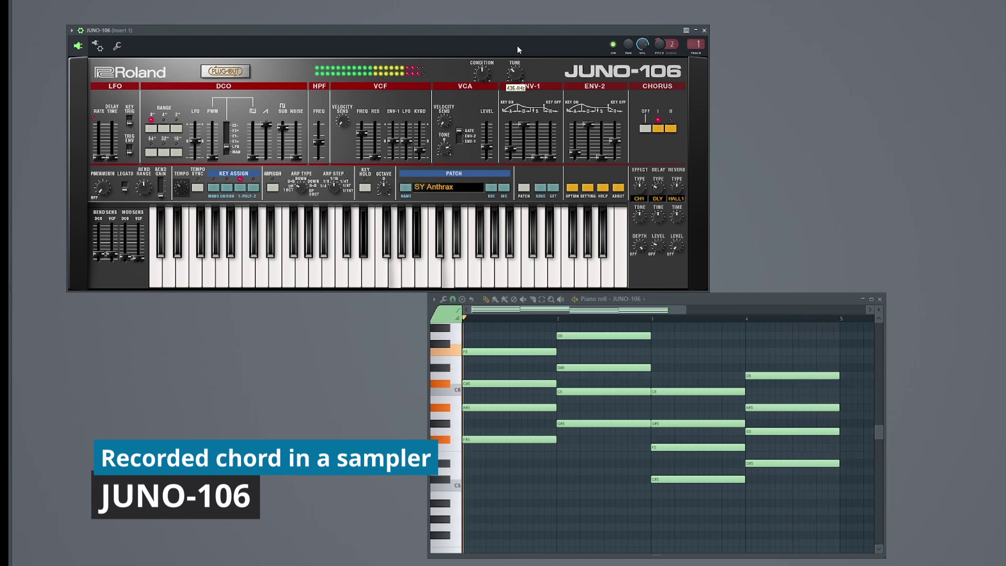
pyautogui.moveTo(517, 46)
pyautogui.mouseDown()
pyautogui.moveTo(521, 9)
pyautogui.moveTo(503, 56)
pyautogui.mouseUp()
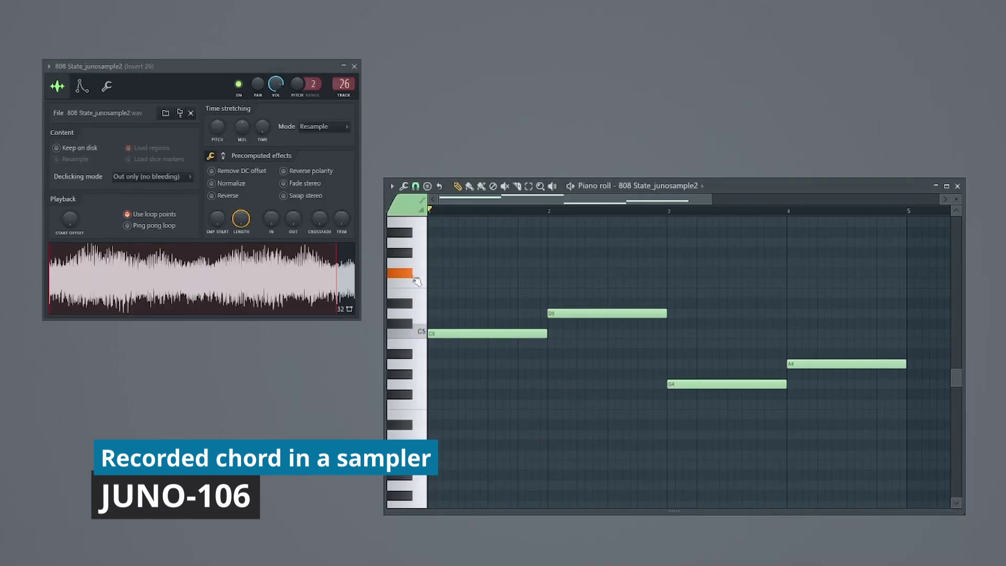
# Audition the sampled JUNO chord at different pitches on the piano roll keys and play its four-note pattern
pyautogui.moveTo(411, 213); pyautogui.dragTo(412, 307)
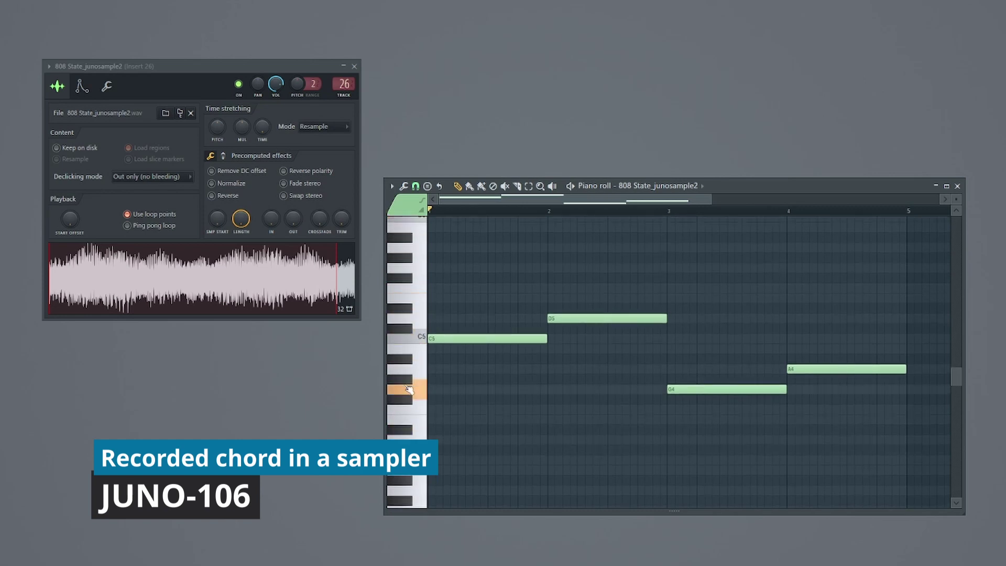
pyautogui.moveTo(406, 217); pyautogui.dragTo(410, 464)
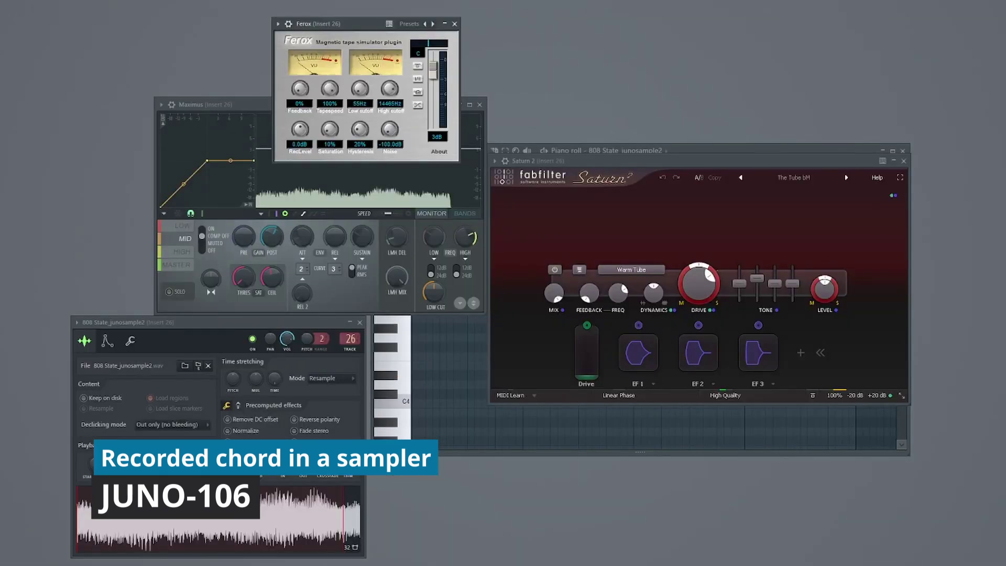
pyautogui.press('space')
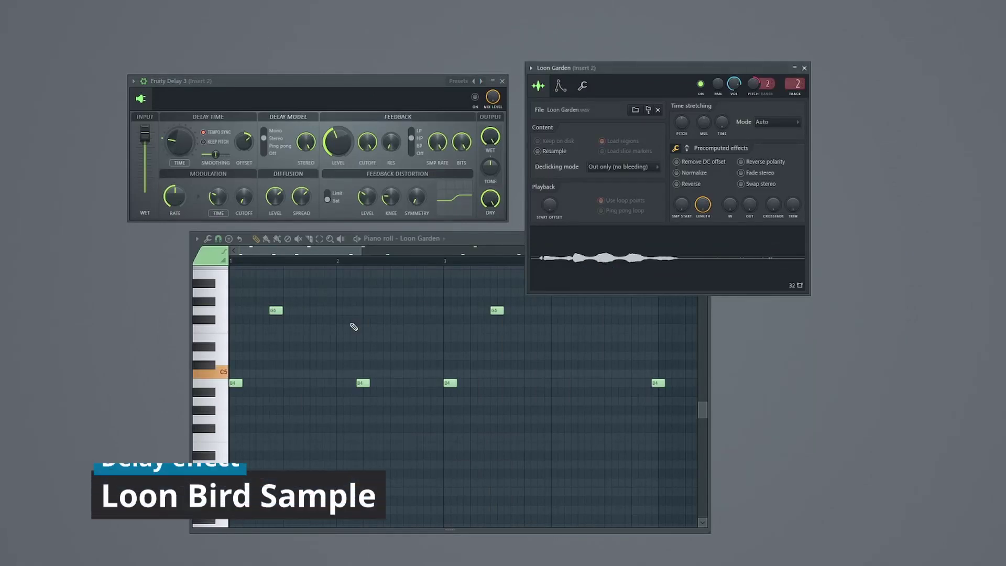
# Audition a piano roll key with the Loon Garden sample and bring its sampler window to the front
pyautogui.click(216, 324)
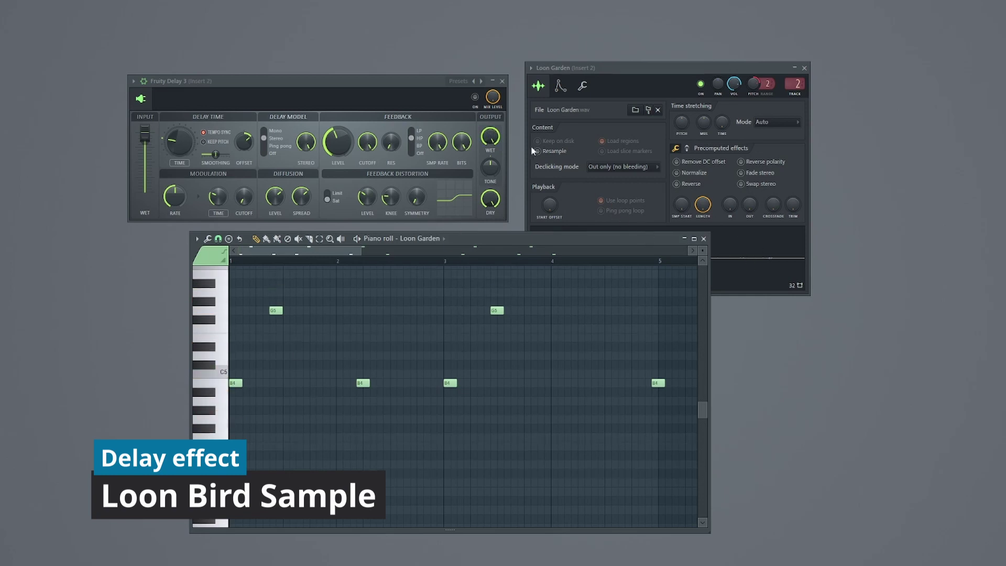
pyautogui.click(723, 268)
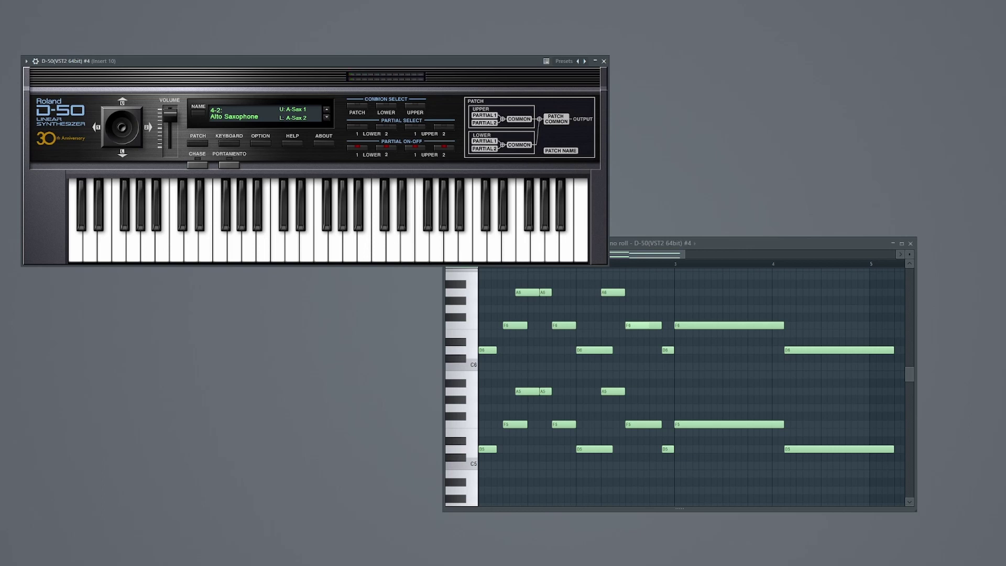
# Play the D-50 saxophone melody and select patch 4-2: Alto Saxophone from the 3 Preset bank
pyautogui.press('space')
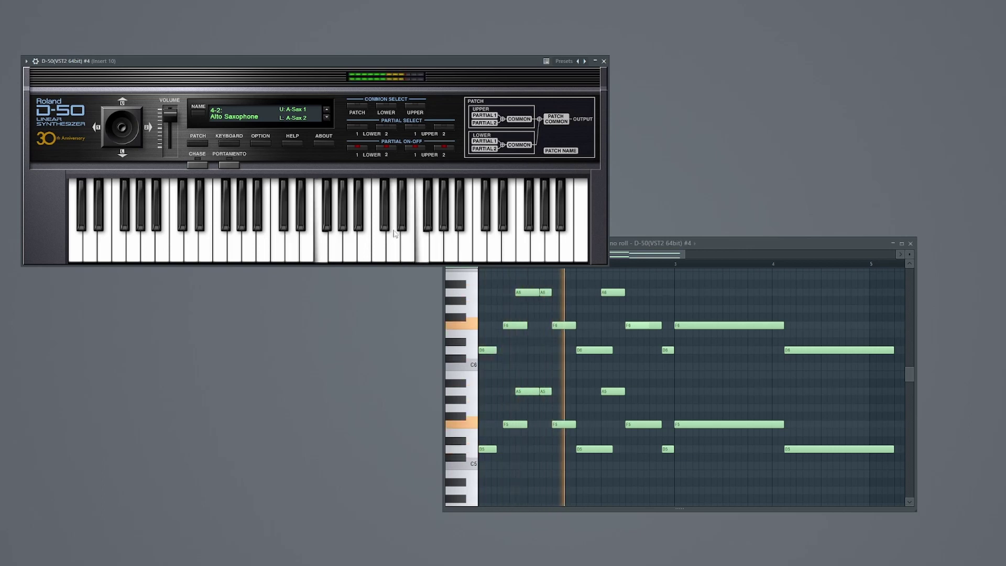
pyautogui.click(252, 116)
pyautogui.moveTo(246, 178)
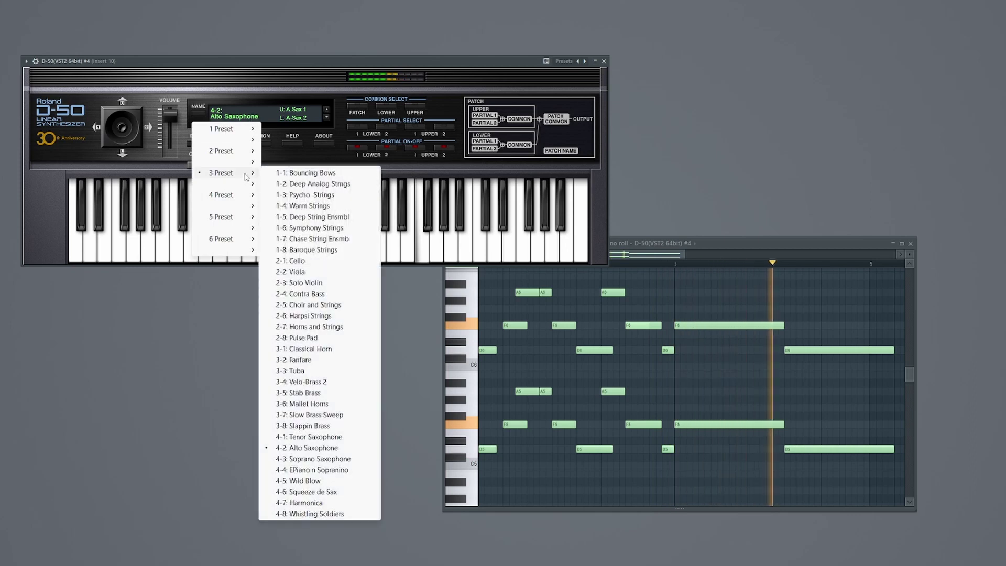
pyautogui.click(328, 448)
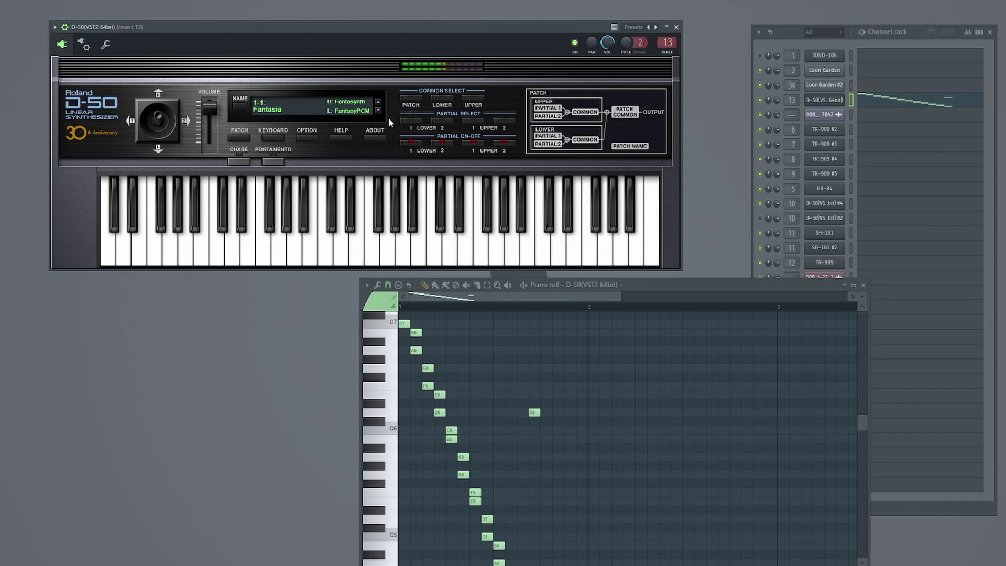
# Inspect the common settings of the D-50 Fantasia patch and examine its descending note run in the piano roll during playback
pyautogui.click(414, 103)
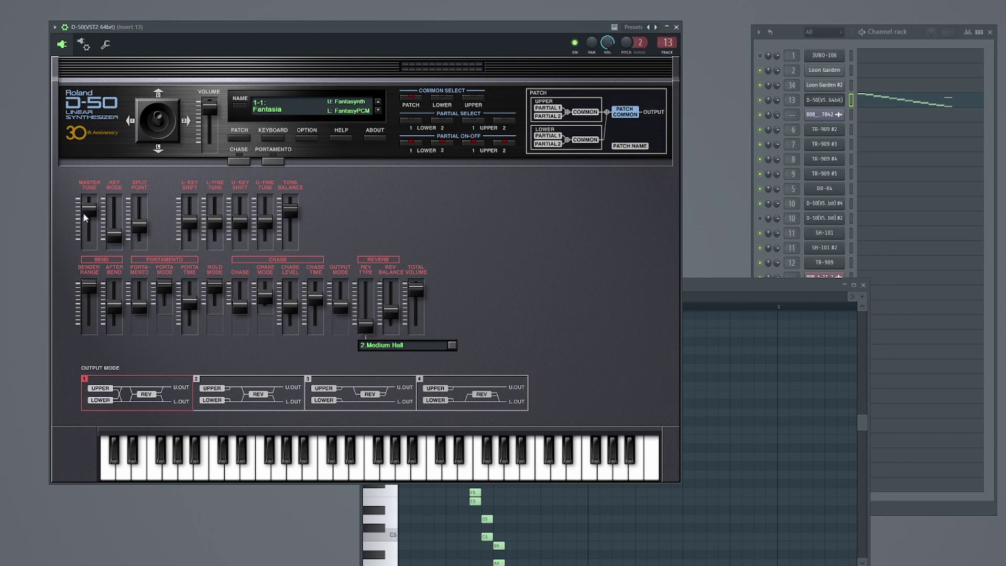
pyautogui.click(413, 100)
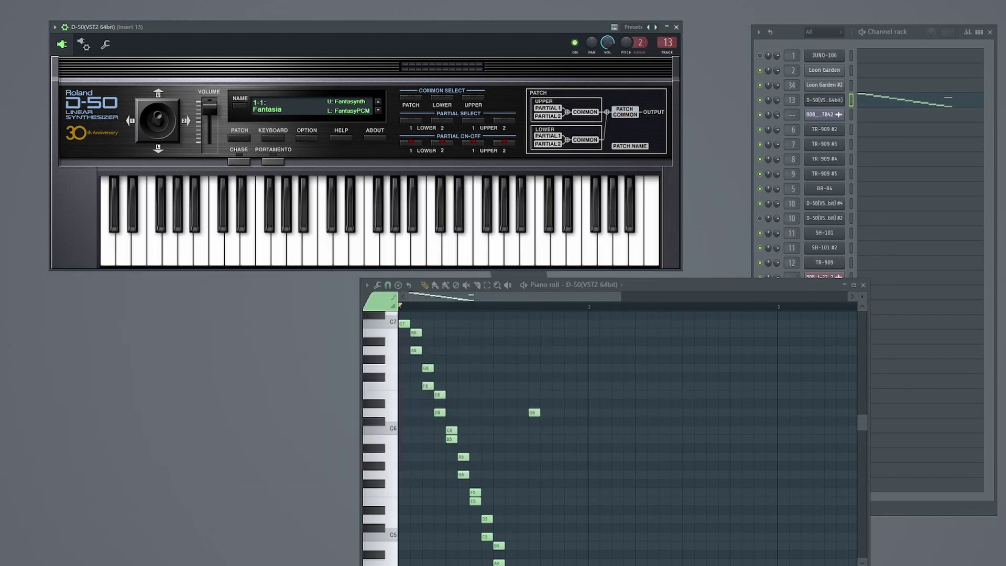
pyautogui.press('space')
pyautogui.scroll(-5, 553, 435)
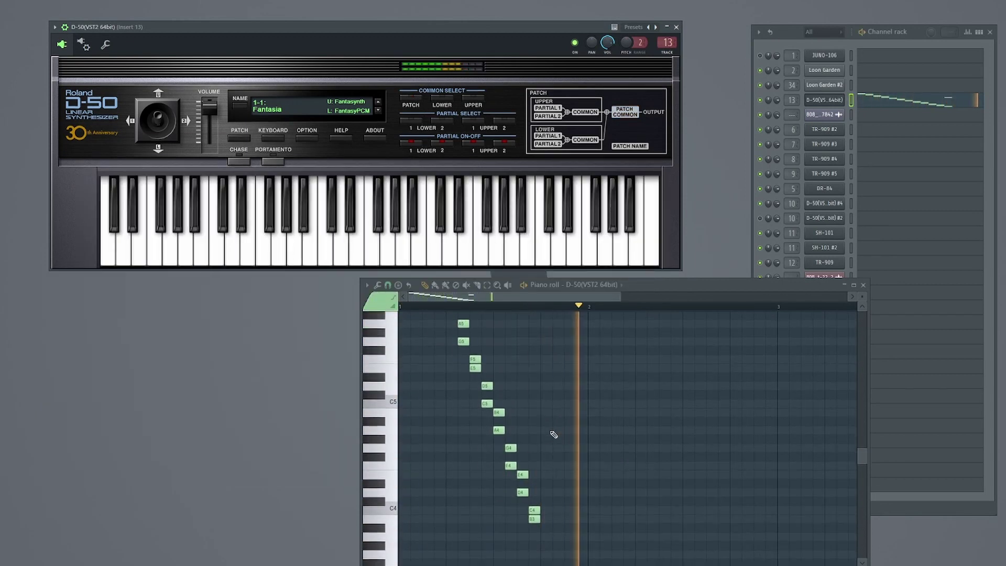
pyautogui.scroll(-2, 553, 434)
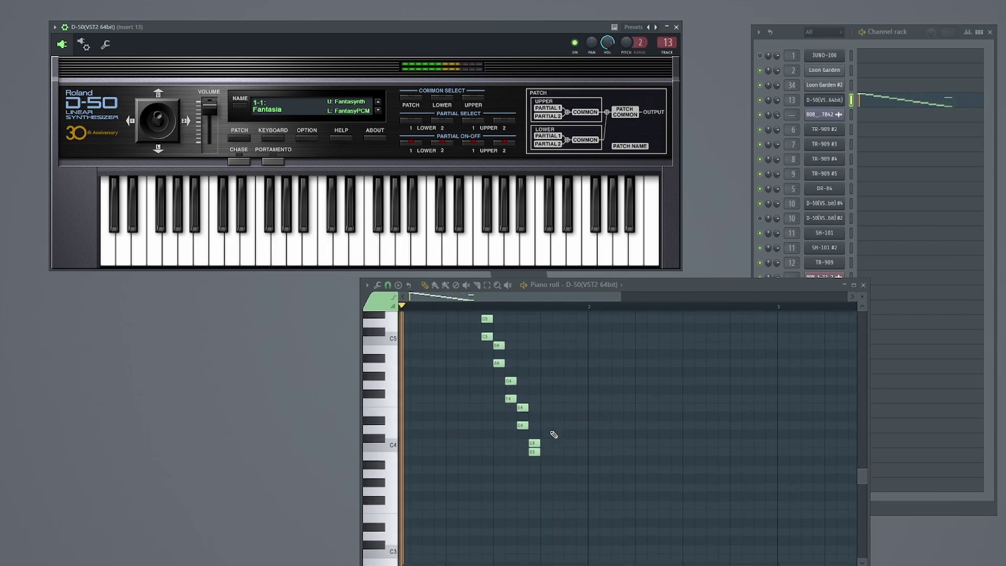
pyautogui.scroll(1, 553, 434)
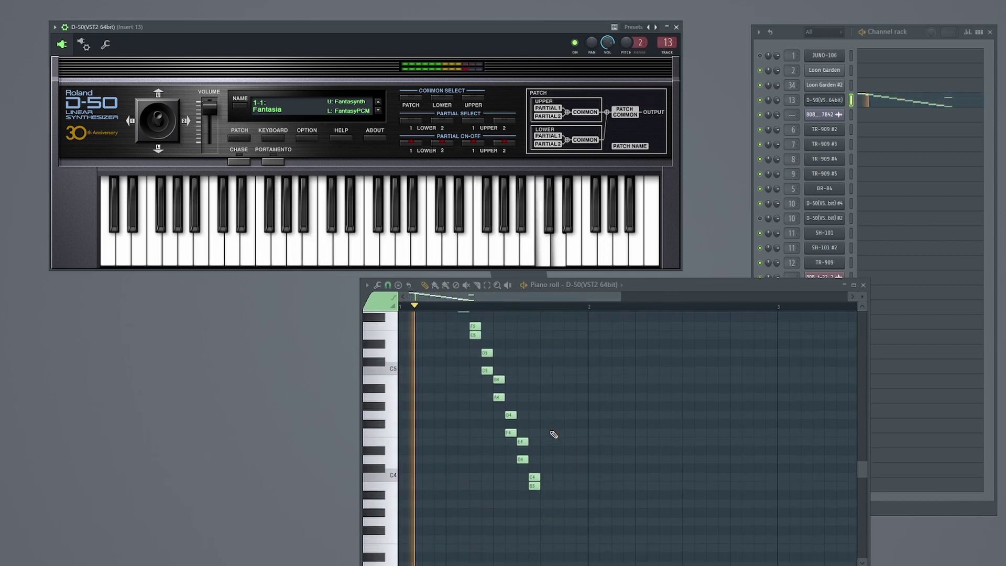
pyautogui.scroll(7, 554, 434)
pyautogui.scroll(-2, 554, 435)
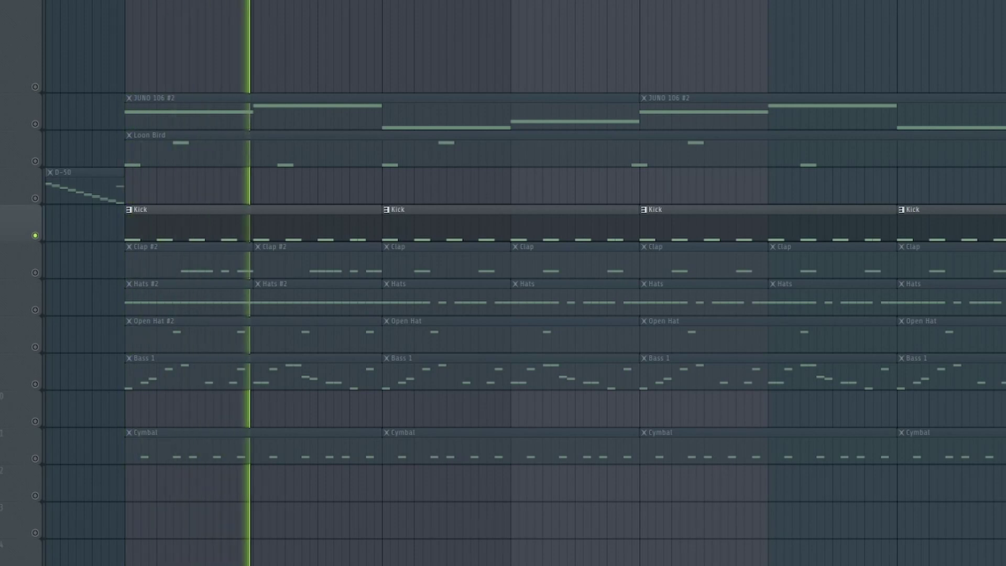
# Inspect the DR-84 drum machine with the ROL 700+7 KIT preset and close its window
pyautogui.click(267, 441)
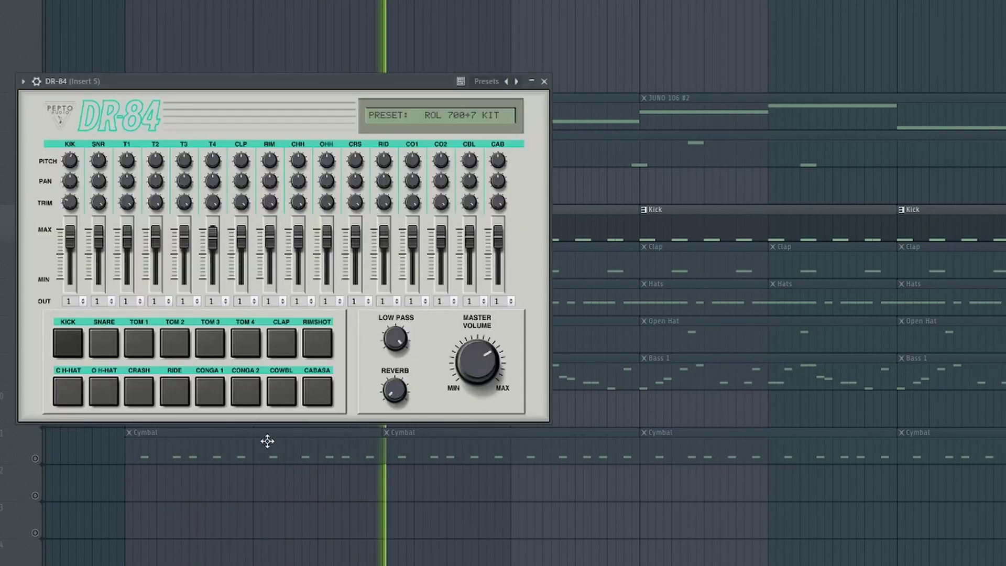
pyautogui.click(235, 304)
pyautogui.click(185, 337)
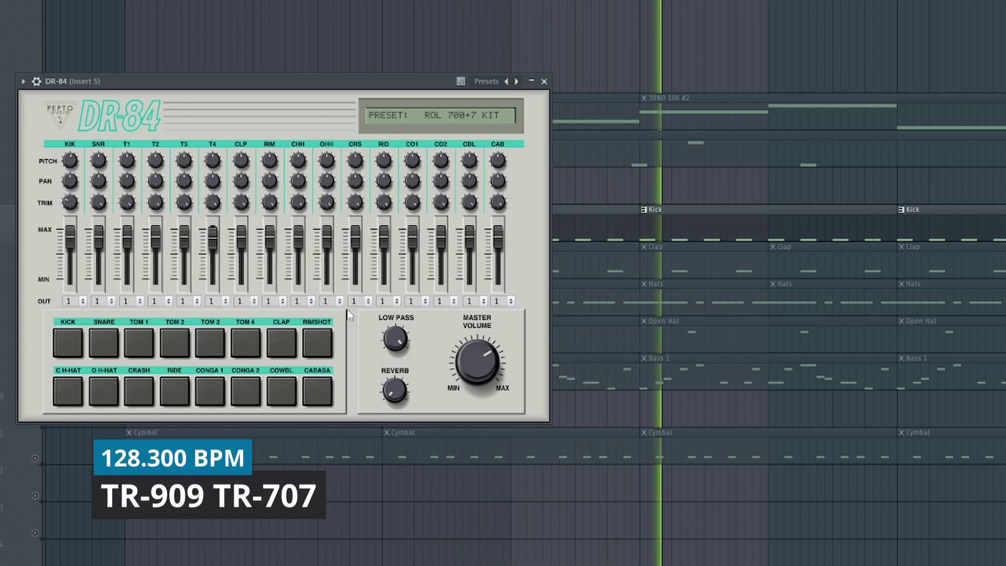
pyautogui.click(544, 81)
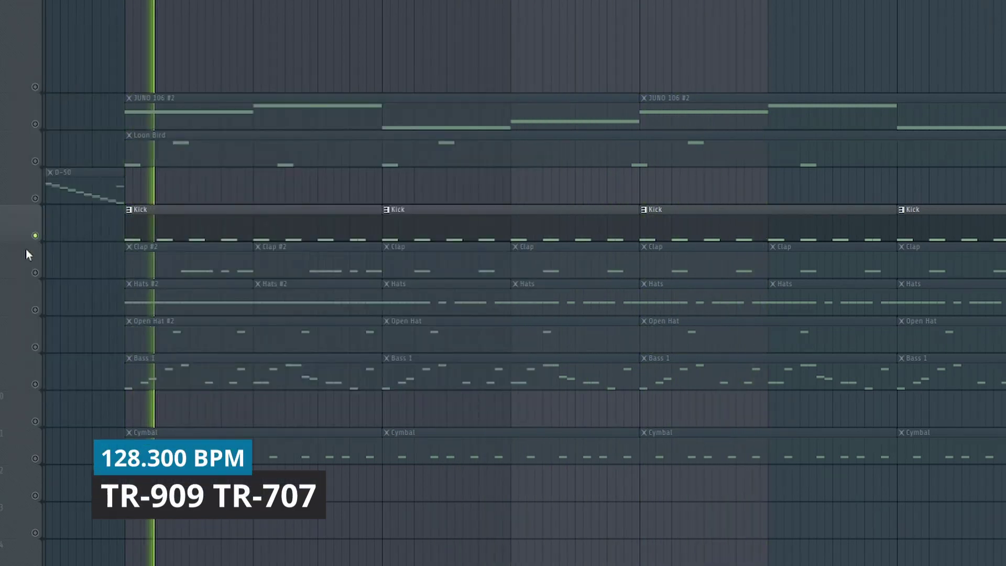
# Unmute the Clap track in the playlist, then view and close its TR-909 instrument
pyautogui.click(36, 272)
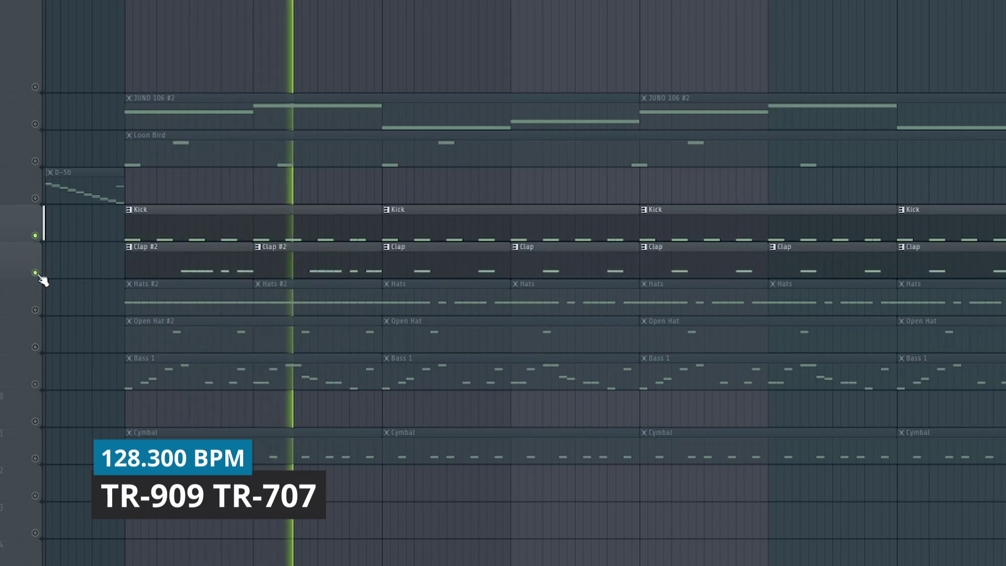
pyautogui.click(1004, 163)
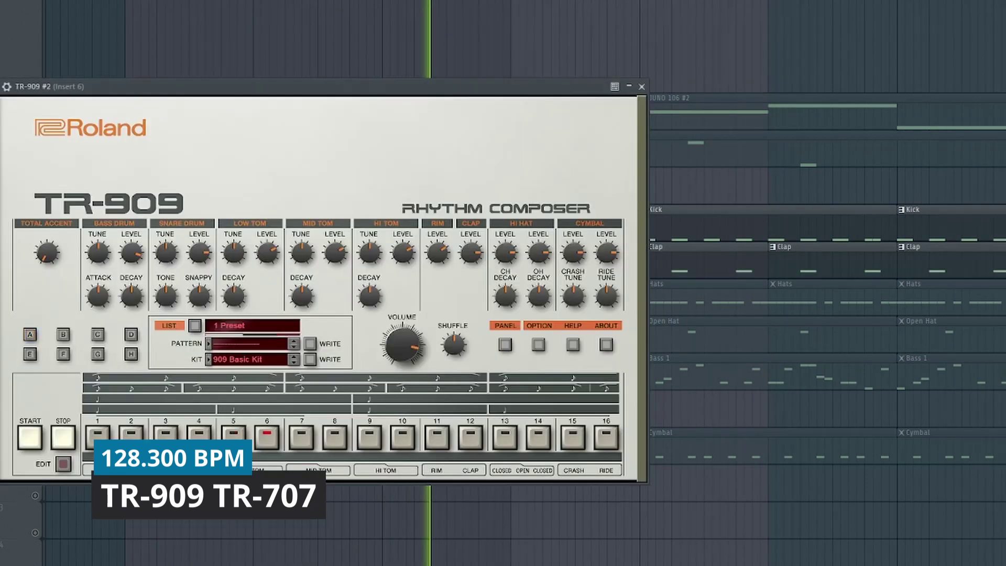
pyautogui.press('Escape')
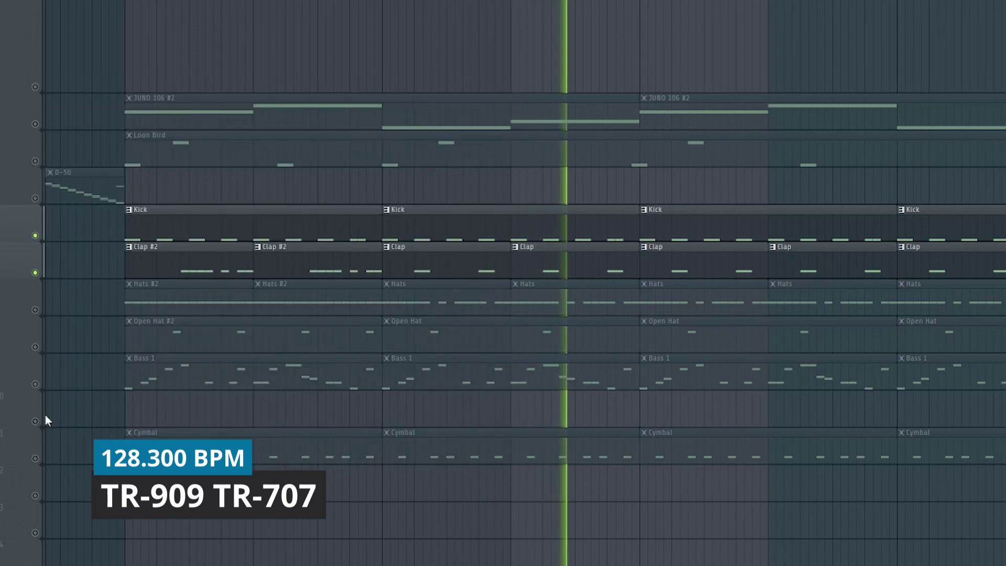
# Unmute the Hats track in the playlist and close its TR-909 window after viewing the hi-hat settings
pyautogui.click(35, 310)
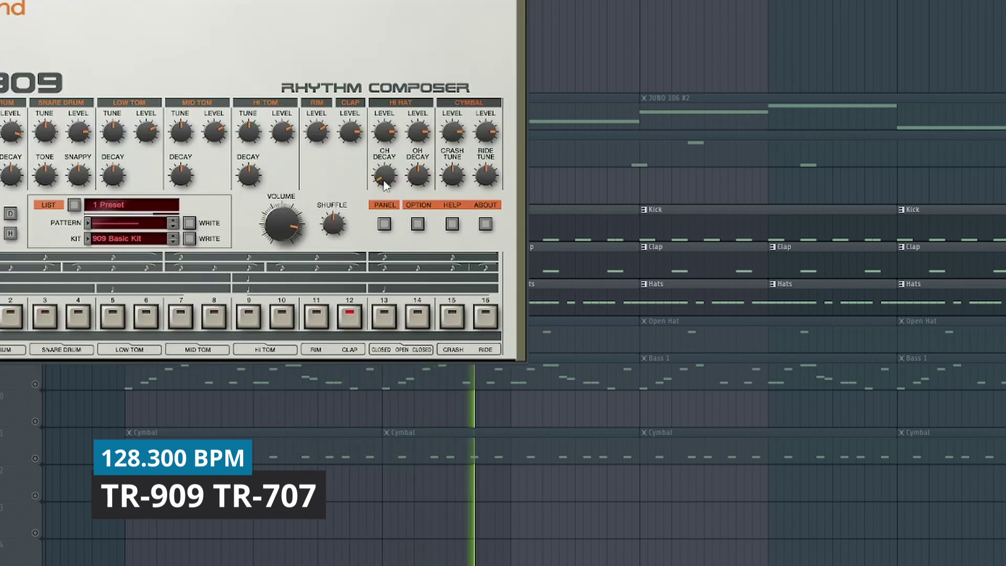
pyautogui.press('Escape')
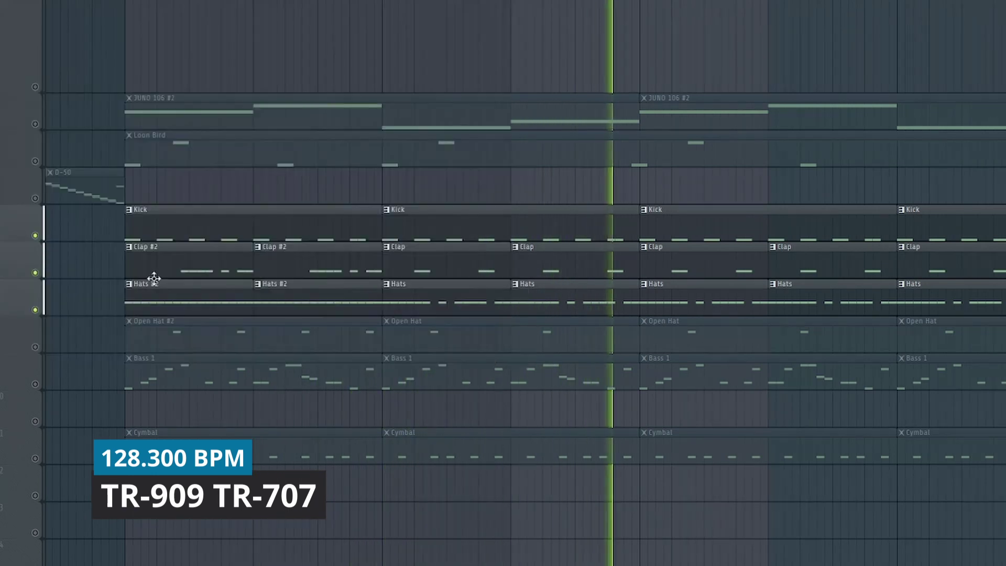
# Unmute the Open Hat and Cymbal tracks, close the cymbal's TR-909 window and stop playback
pyautogui.click(35, 347)
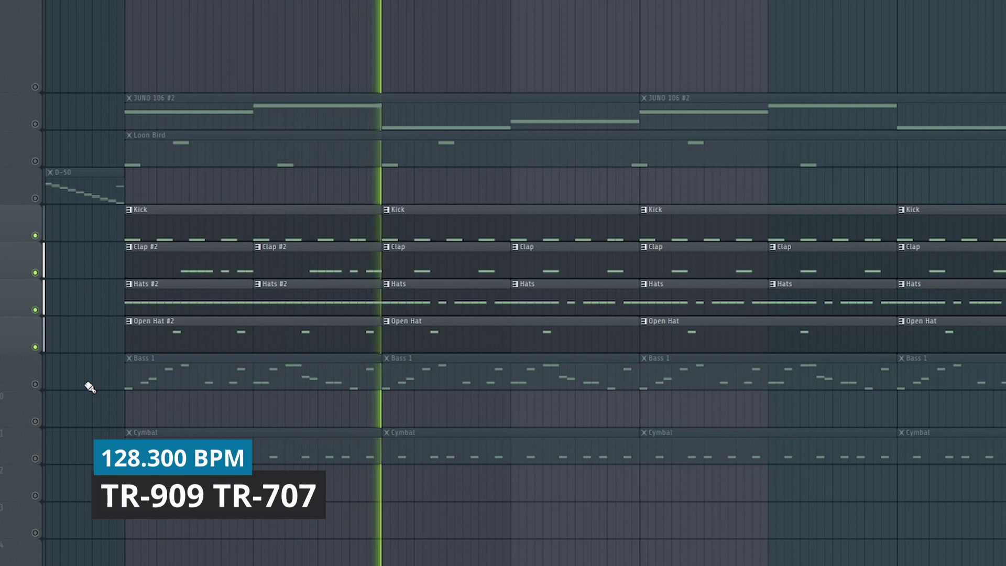
pyautogui.click(36, 459)
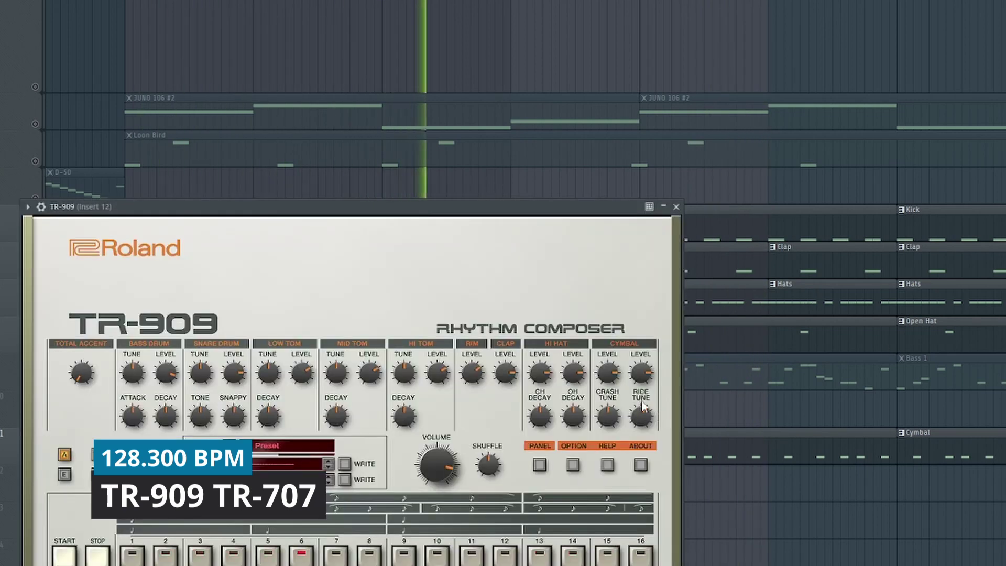
pyautogui.click(676, 207)
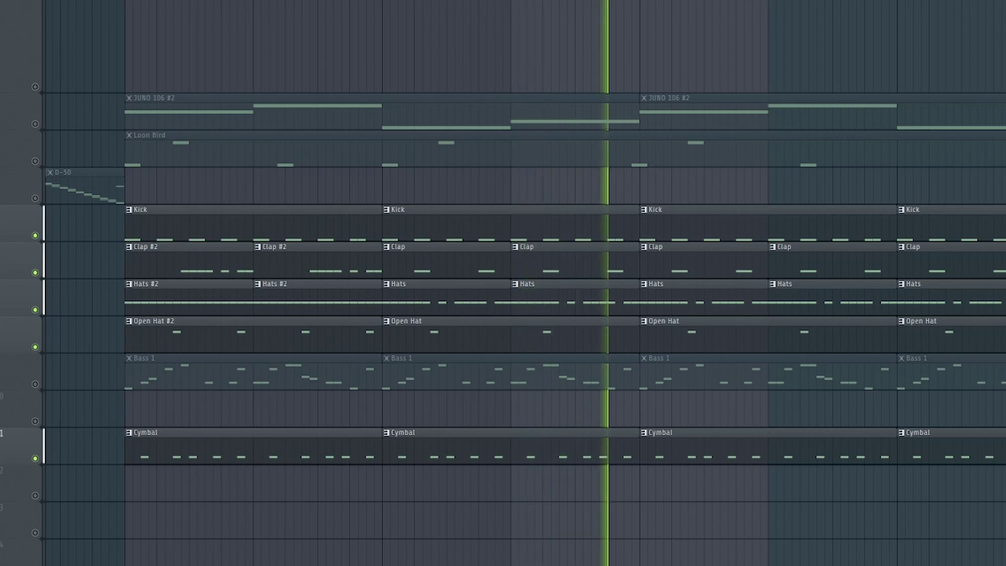
pyautogui.press('space')
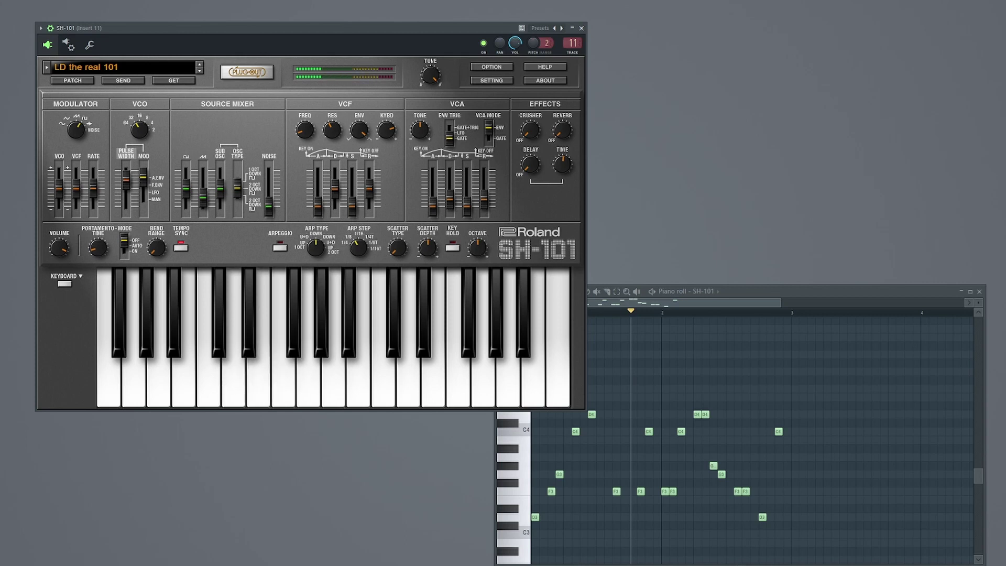
# Play the SH-101 bass line and move its piano roll over the synth window to show all the notes
pyautogui.press('space')
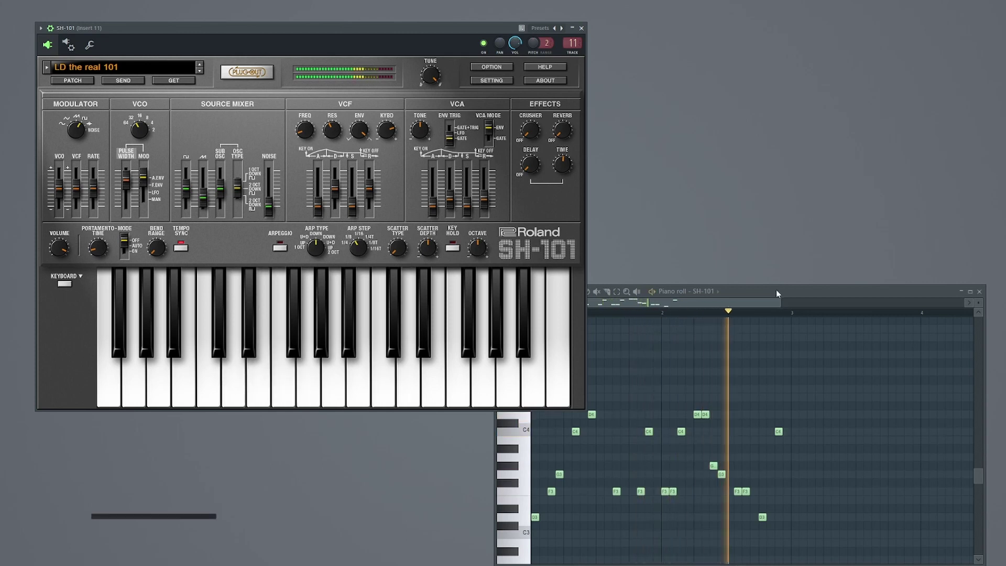
pyautogui.moveTo(776, 290); pyautogui.dragTo(675, 270)
pyautogui.scroll(-3, 669, 321)
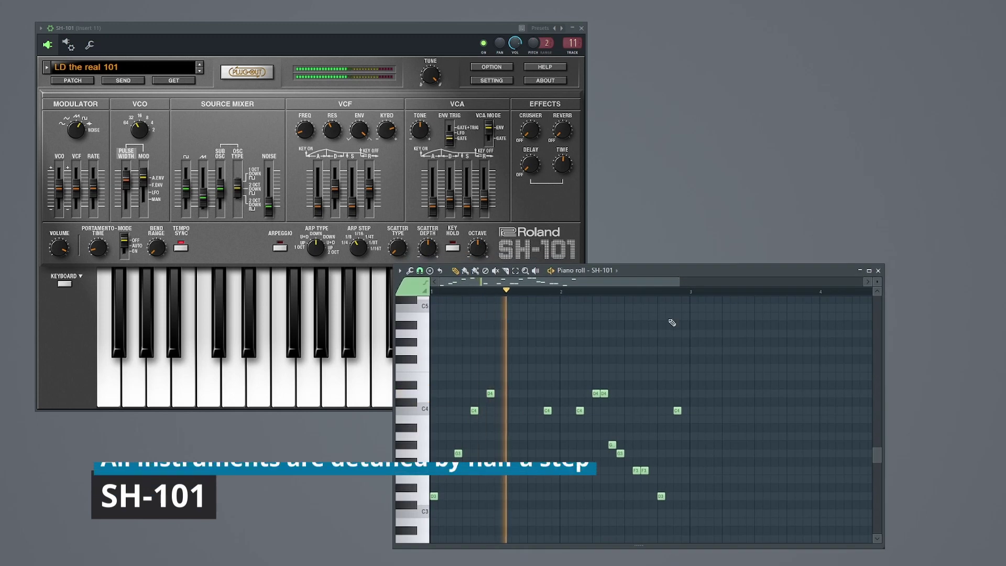
pyautogui.scroll(3, 669, 397)
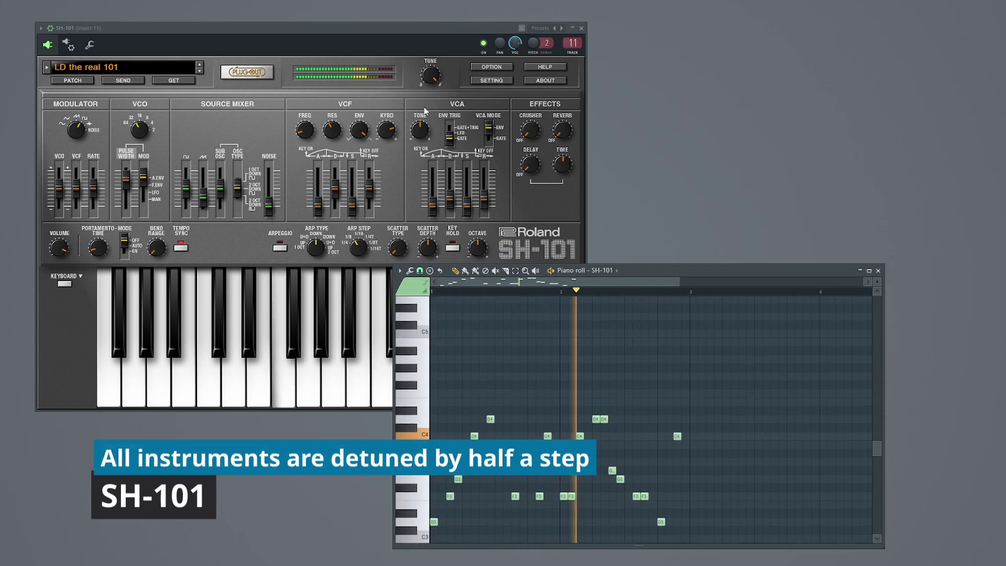
# Check the SH-101's Tune value and adjust the filter's KYBD amount during playback
pyautogui.click(435, 83)
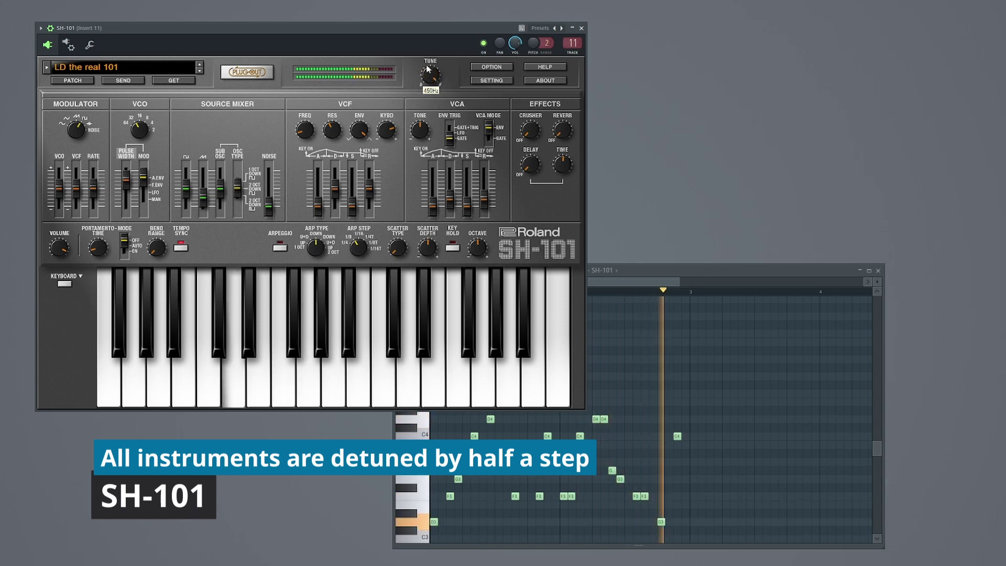
pyautogui.scroll(5, 431, 77)
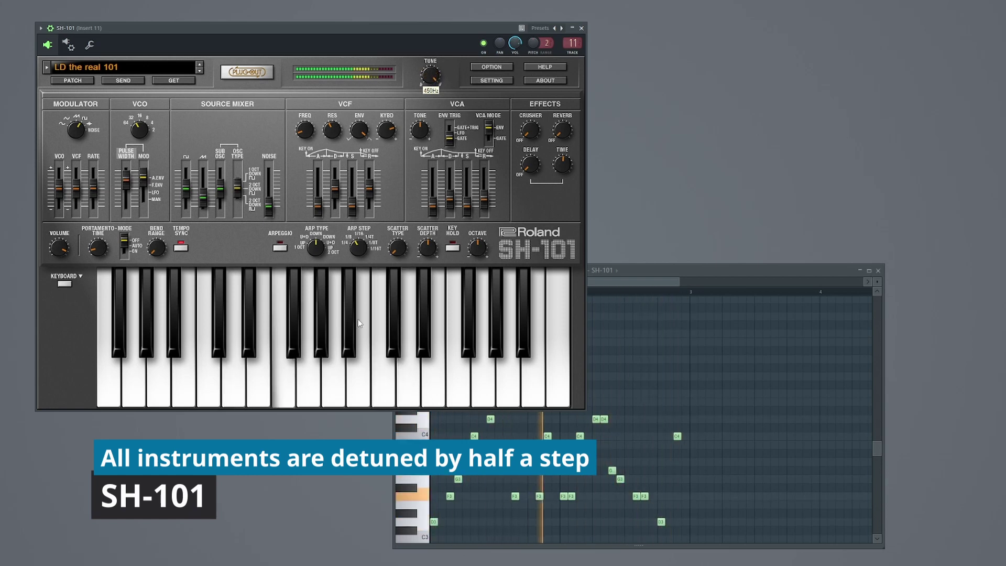
pyautogui.moveTo(387, 134)
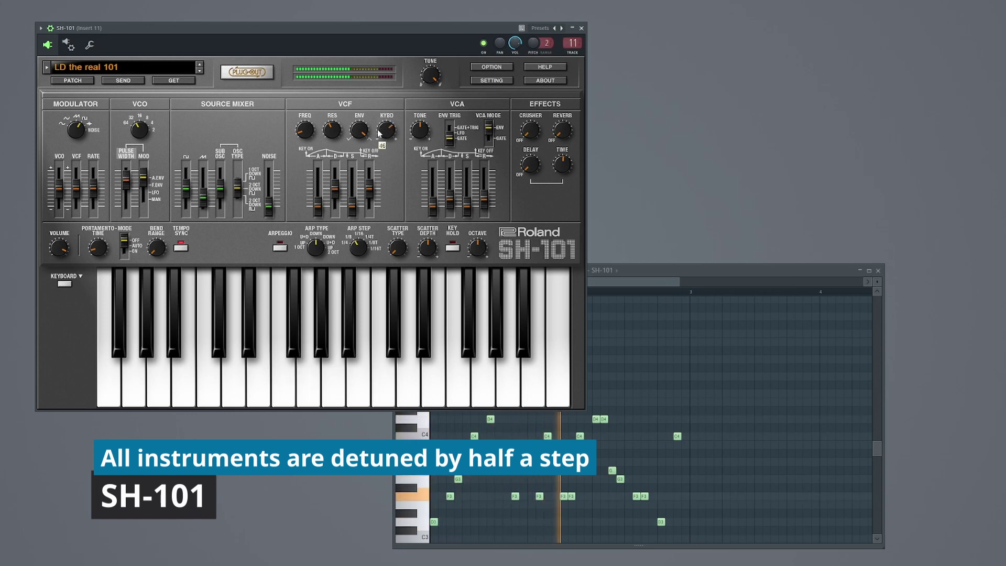
pyautogui.scroll(8, 380, 128)
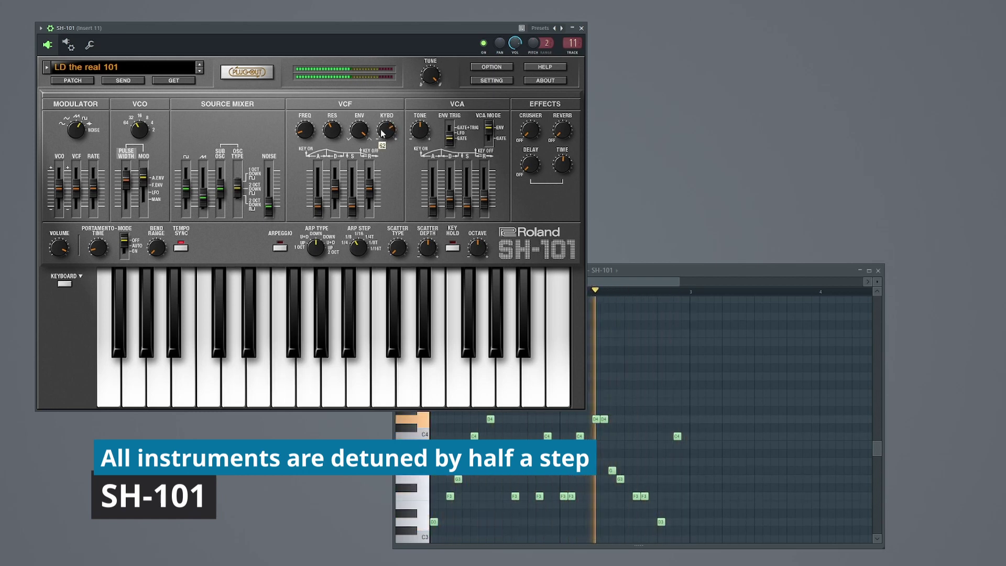
pyautogui.scroll(1, 382, 133)
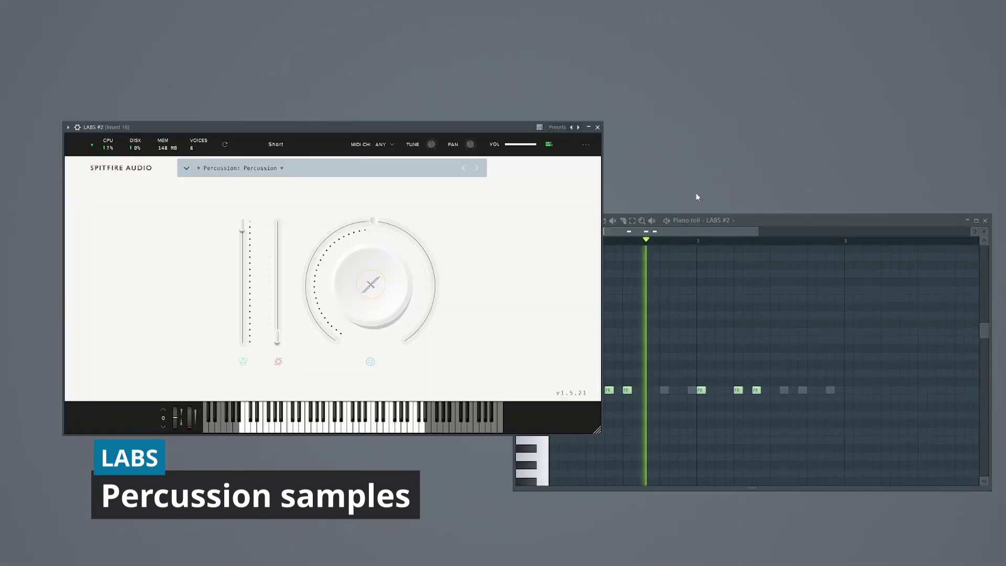
pyautogui.moveTo(757, 222); pyautogui.dragTo(749, 229)
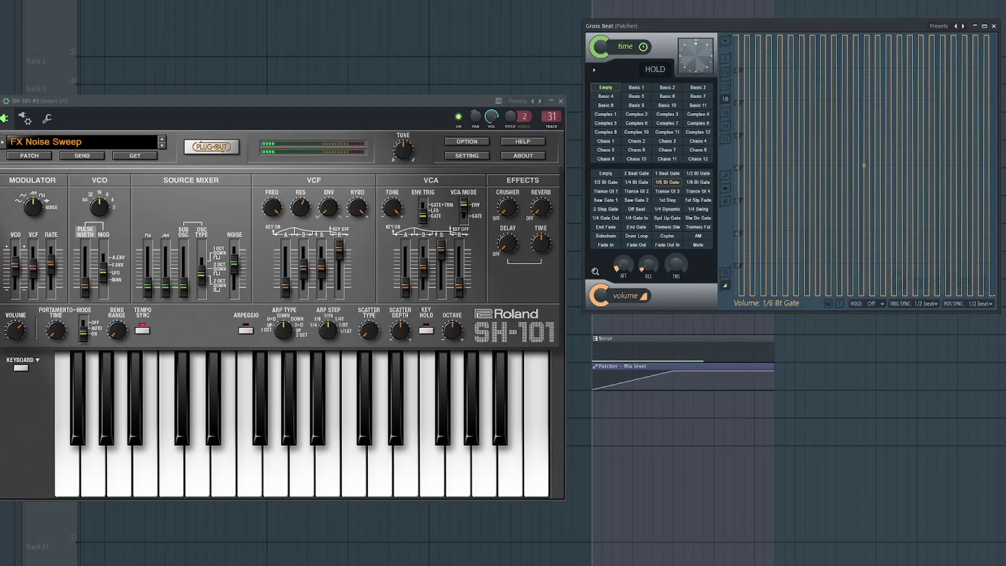
# Play the SH-101 FX Noise Sweep through Gross Beat's 1/6 Bt Gate volume pattern
pyautogui.press('space')
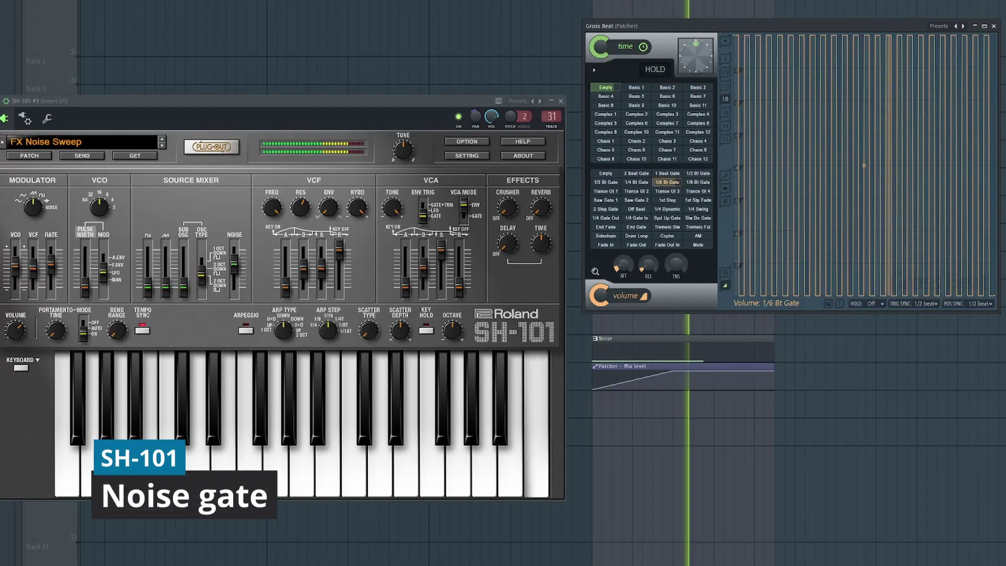